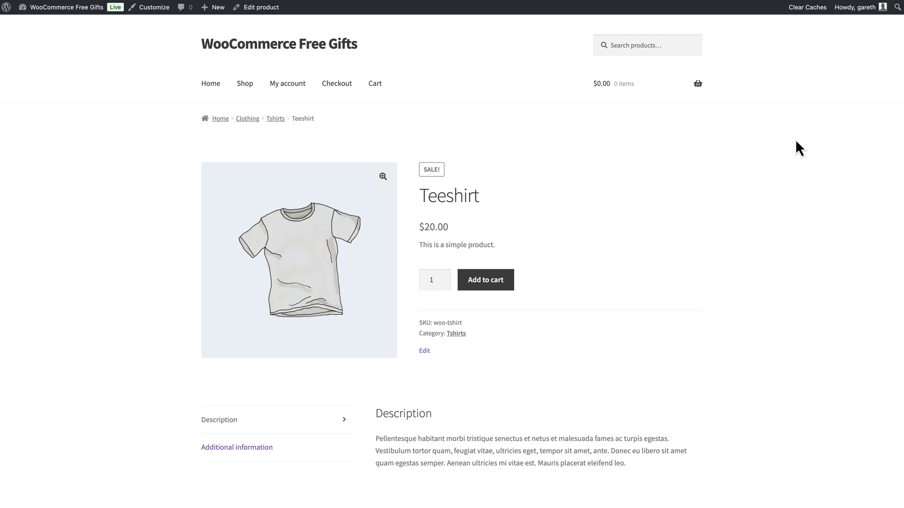
# - Add a Teeshirt to the cart, then draft a new rule titled 'Free gift' with type Buy X Get X
pyautogui.click(481, 281)
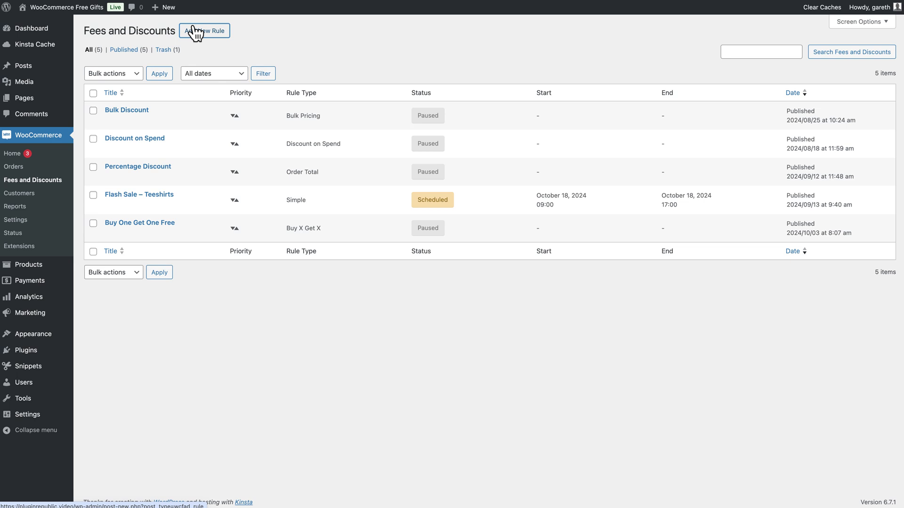
pyautogui.click(193, 28)
pyautogui.click(198, 60)
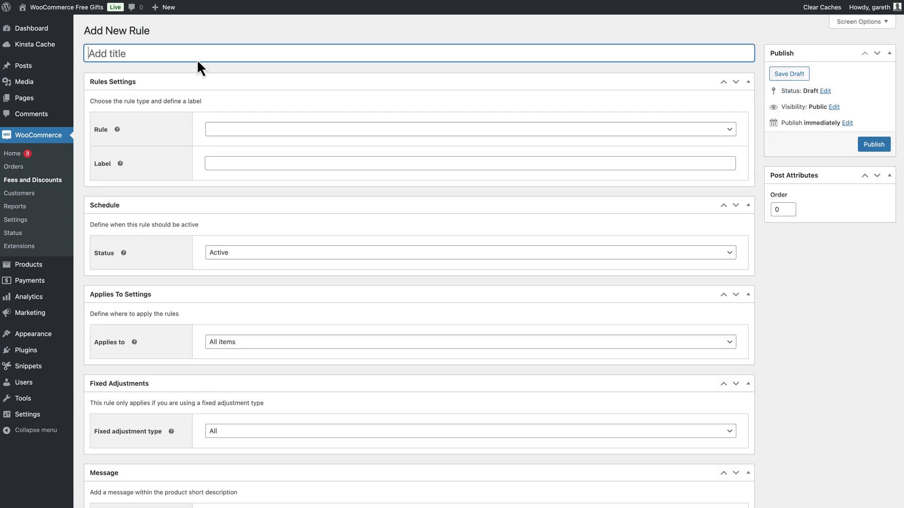
pyautogui.write('Free gift')
pyautogui.click(353, 136)
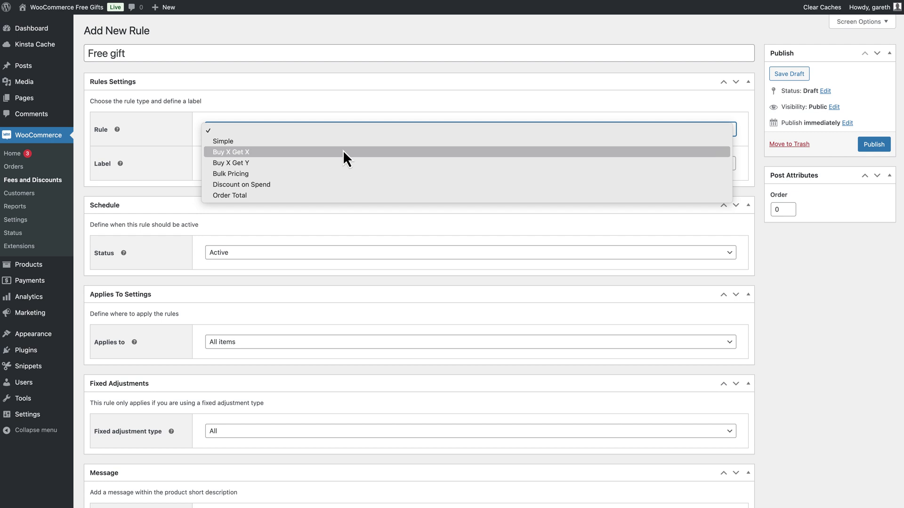
pyautogui.click(342, 151)
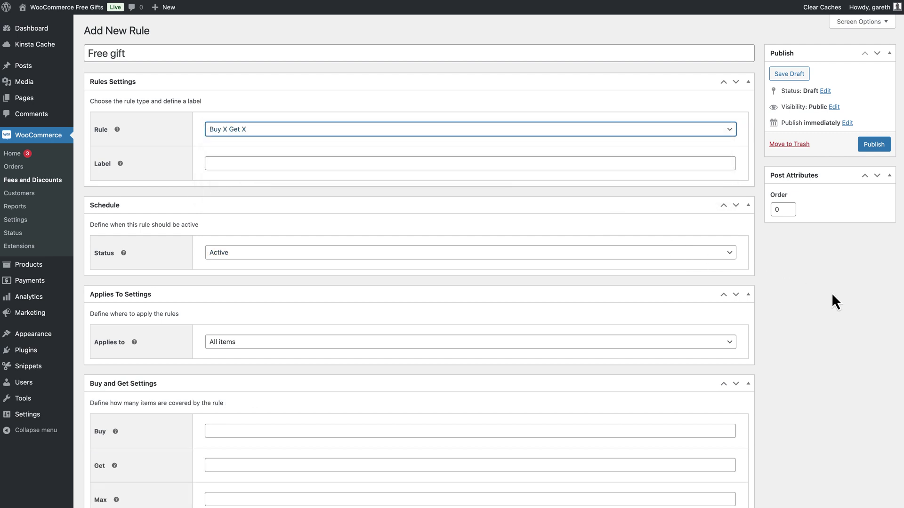
pyautogui.scroll(-4, 831, 293)
# - Make the rule apply to specific products, with Teeshirt as the product to buy
pyautogui.click(662, 169)
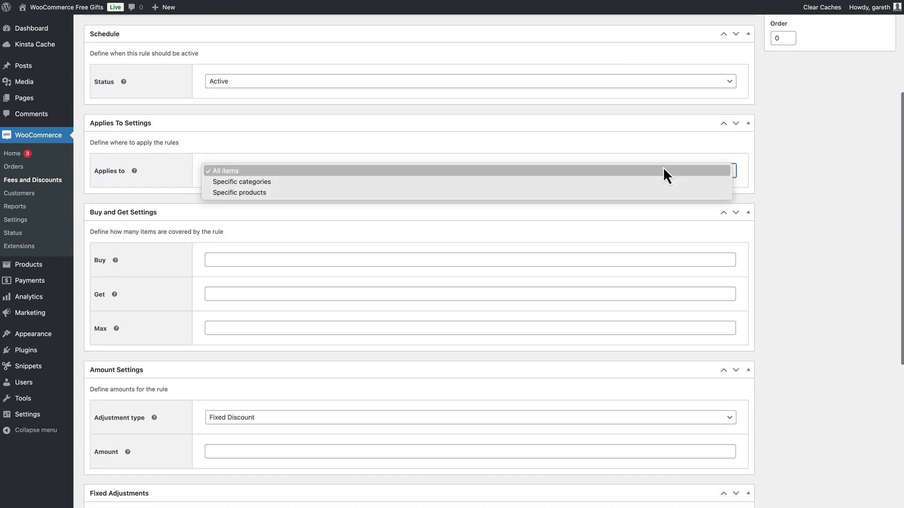
pyautogui.click(561, 193)
pyautogui.scroll(-1, 800, 319)
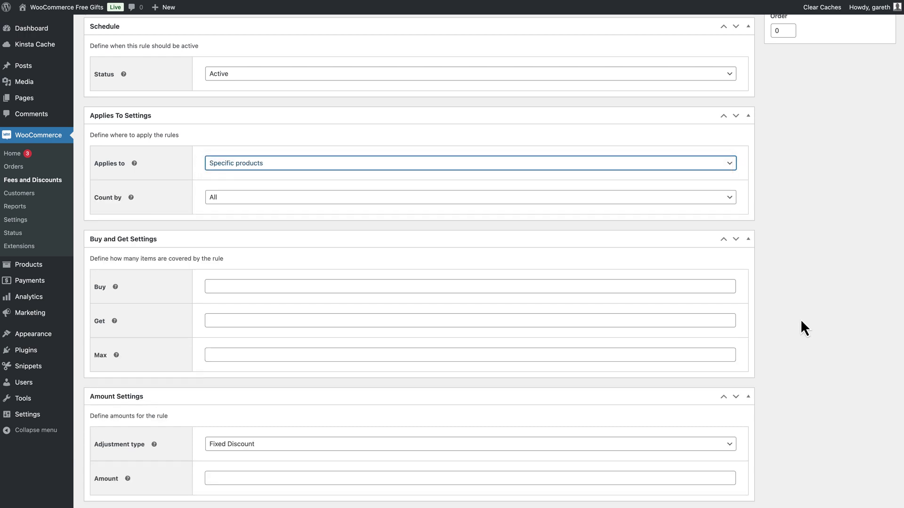
pyautogui.scroll(-2, 800, 319)
pyautogui.click(240, 472)
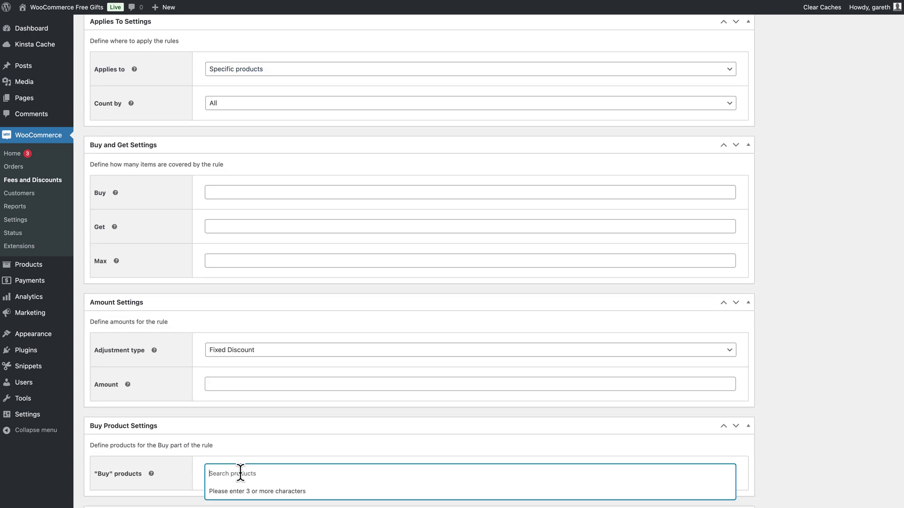
pyautogui.write('tee')
pyautogui.click(267, 440)
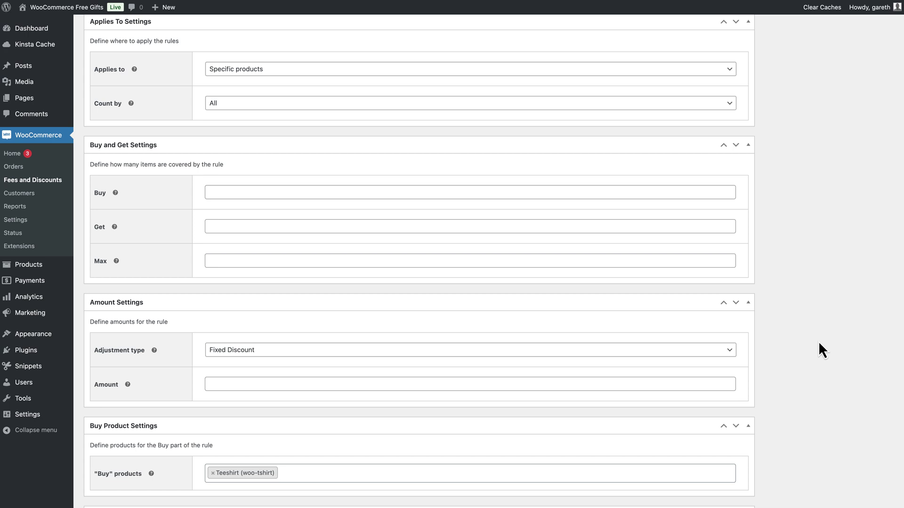
# - Set Buy 1, Get 1 with a 100 Percentage Discount and publish the rule
pyautogui.click(234, 192)
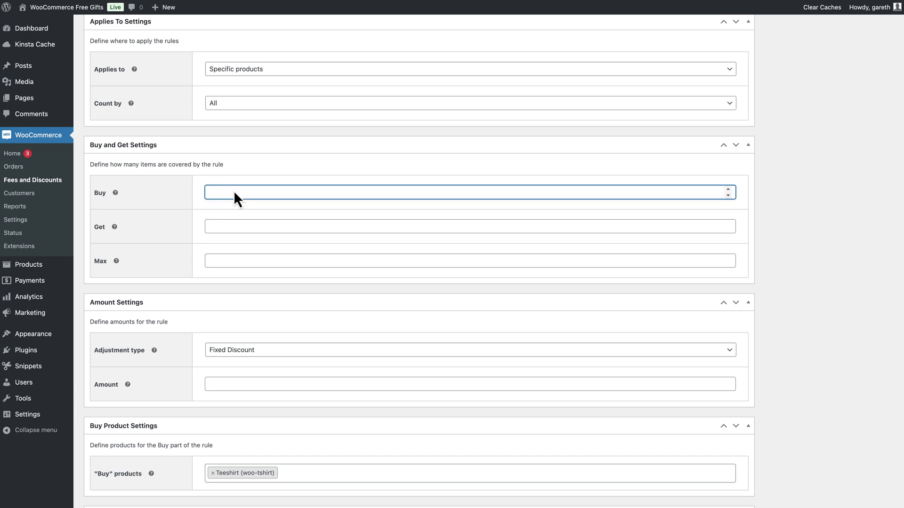
pyautogui.write('1')
pyautogui.click(227, 226)
pyautogui.write('1')
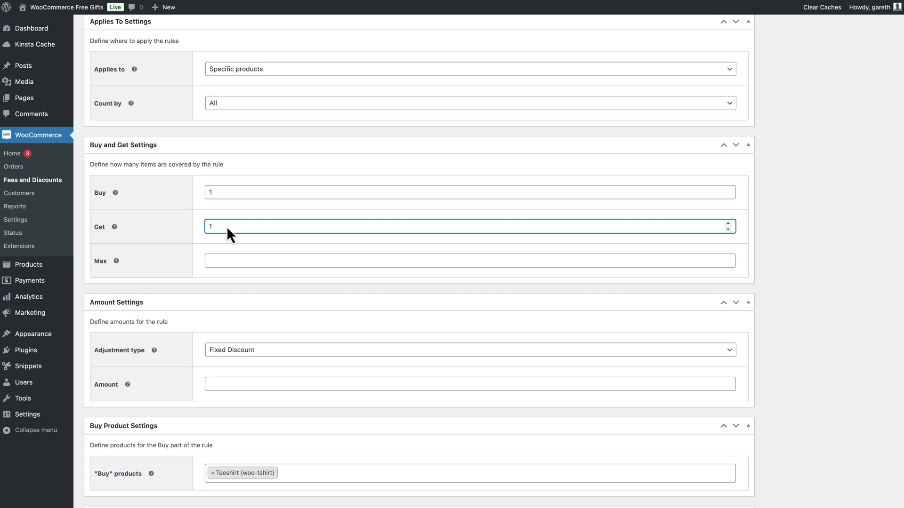
pyautogui.click(253, 353)
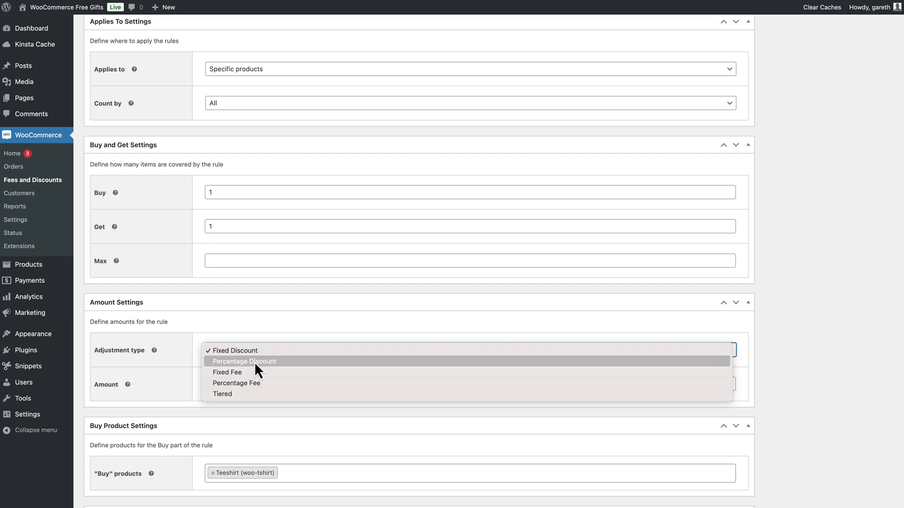
pyautogui.click(254, 362)
pyautogui.click(240, 386)
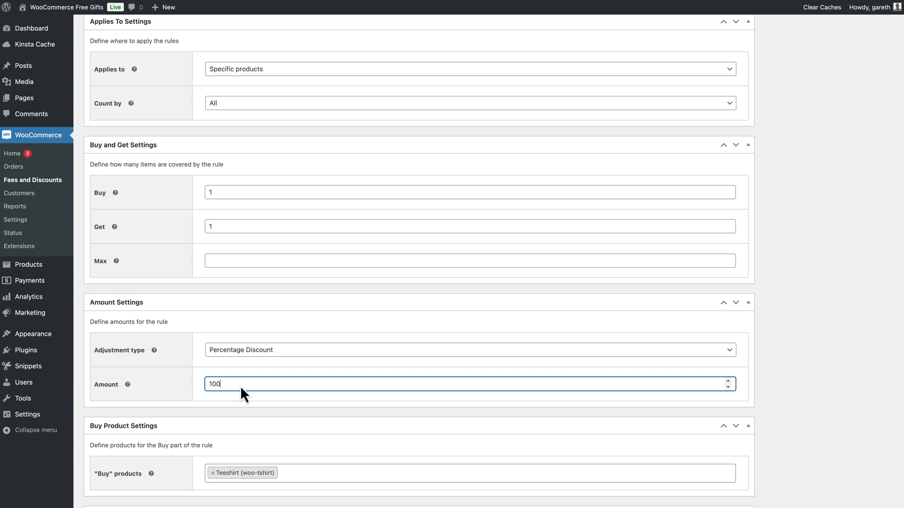
pyautogui.write('100')
pyautogui.scroll(10, 795, 282)
pyautogui.click(872, 146)
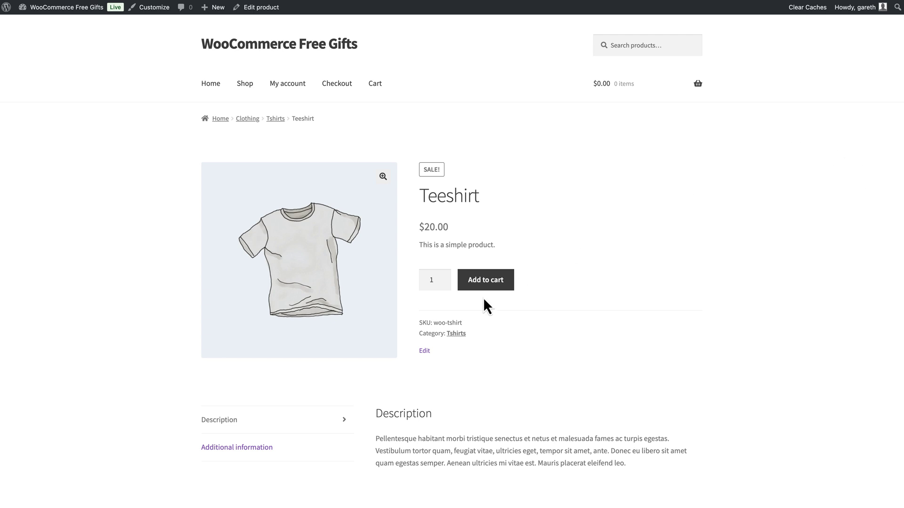
# - Add a Teeshirt to the cart from its product page
pyautogui.click(486, 282)
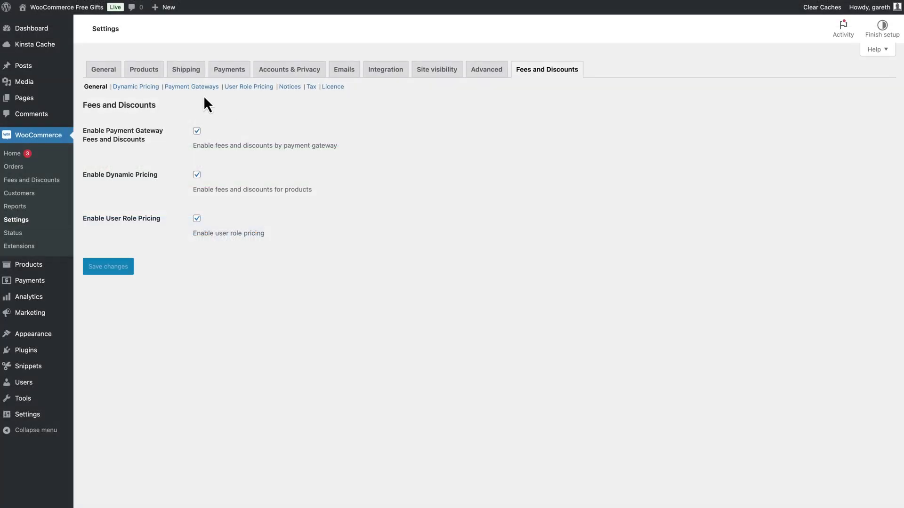
# - Tick Automatically add BOGO products under Dynamic Pricing and save the settings
pyautogui.click(143, 87)
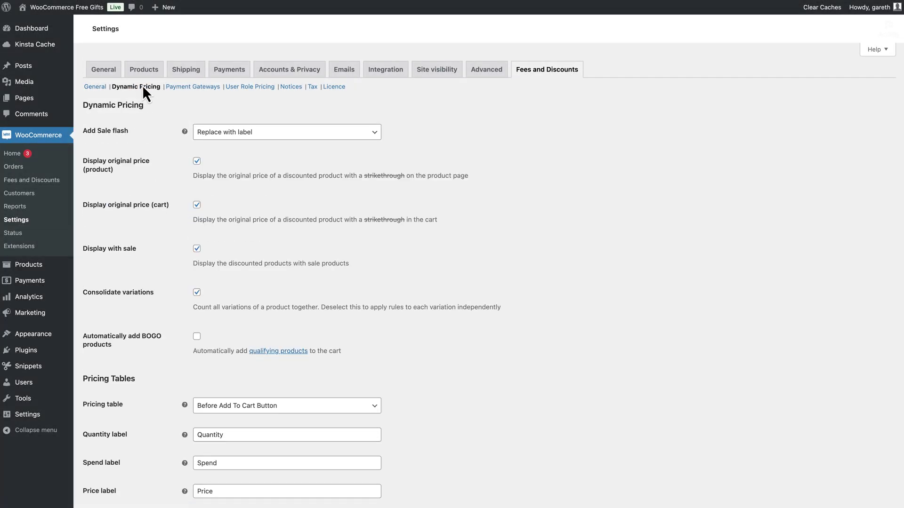
pyautogui.scroll(-3, 422, 321)
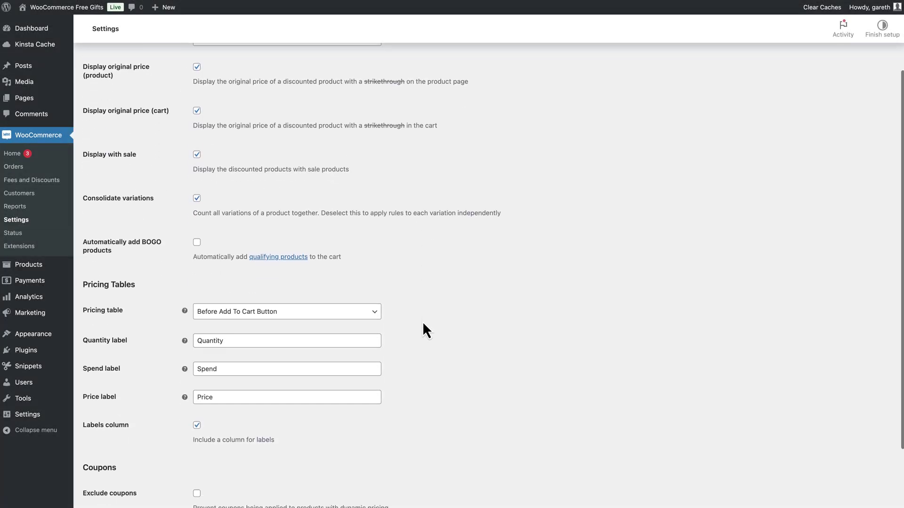
pyautogui.click(197, 242)
pyautogui.scroll(-2, 541, 317)
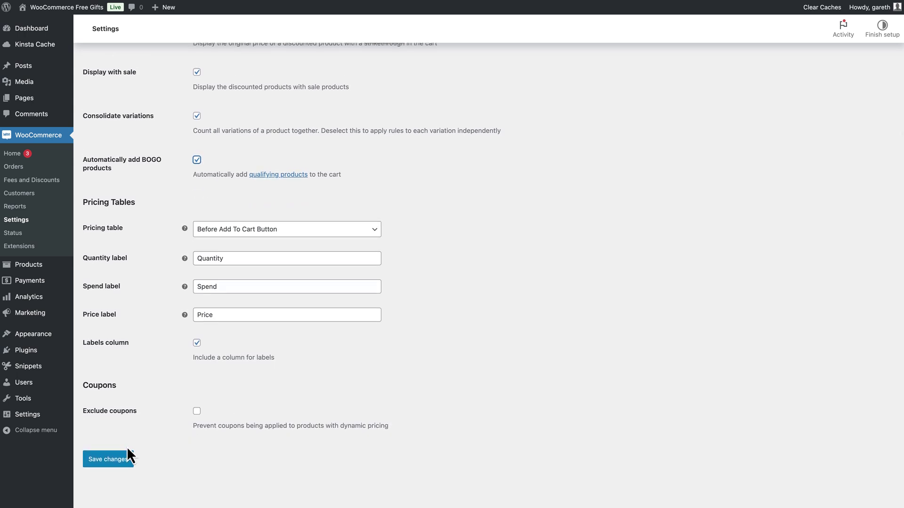
pyautogui.click(113, 460)
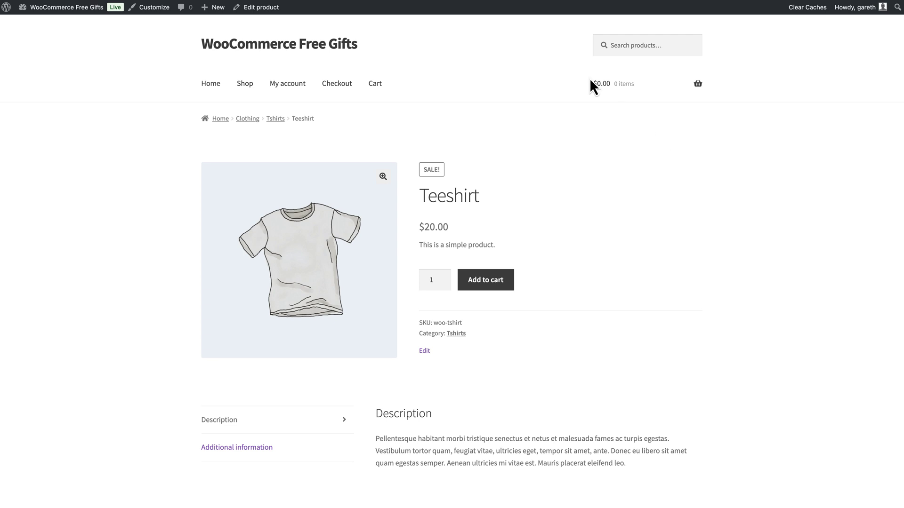
# - Add a Teeshirt to the cart and view the cart showing a free second Teeshirt
pyautogui.click(517, 302)
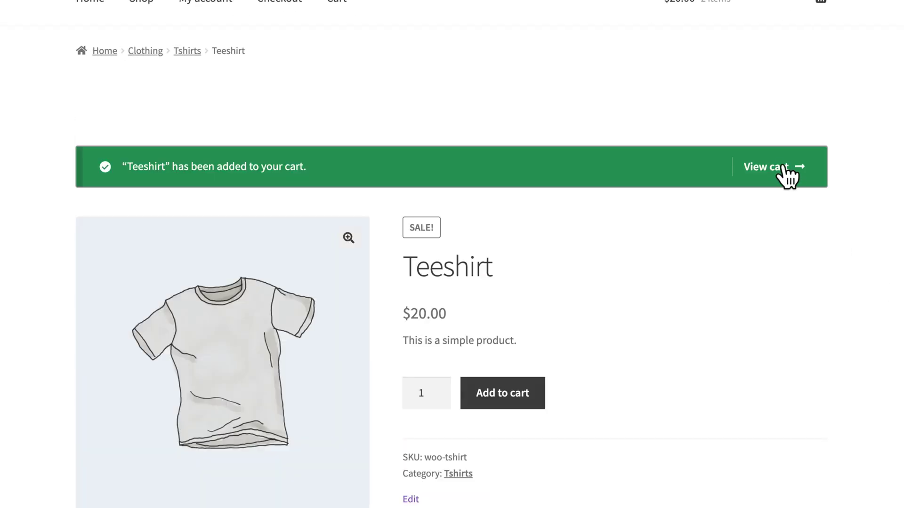
pyautogui.click(780, 167)
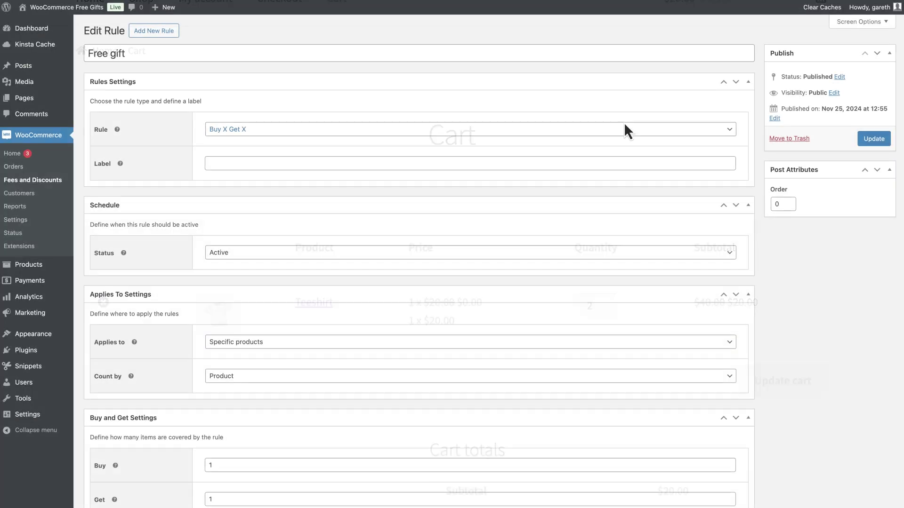
# - Change the Free gift rule type to Buy X Get Y
pyautogui.click(623, 127)
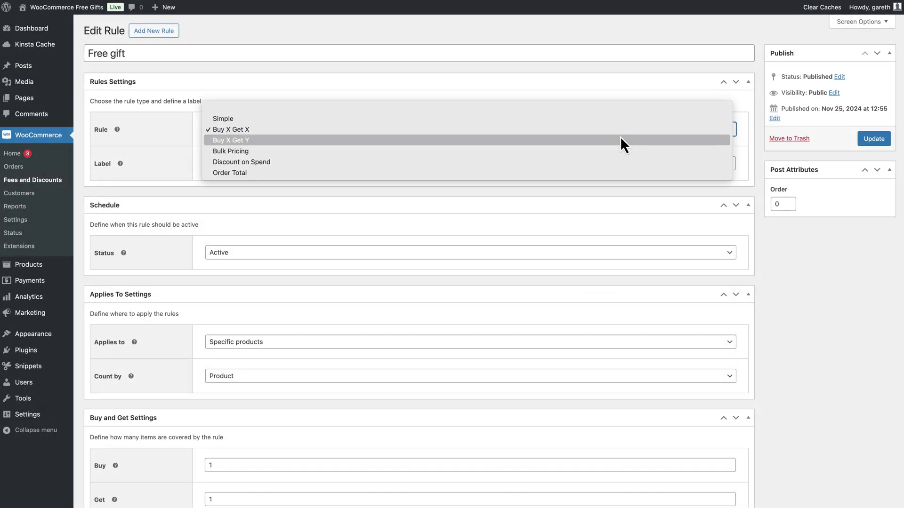
pyautogui.click(620, 136)
pyautogui.scroll(-4, 643, 297)
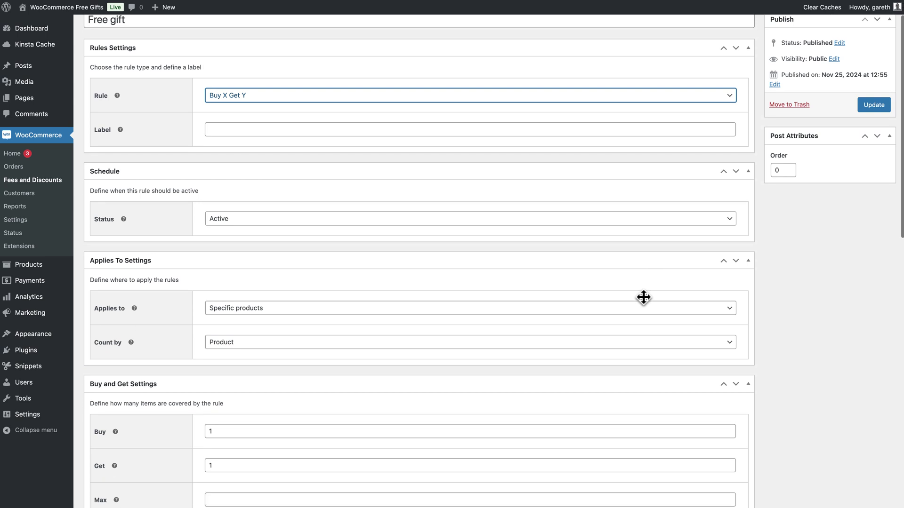
pyautogui.scroll(-6, 643, 297)
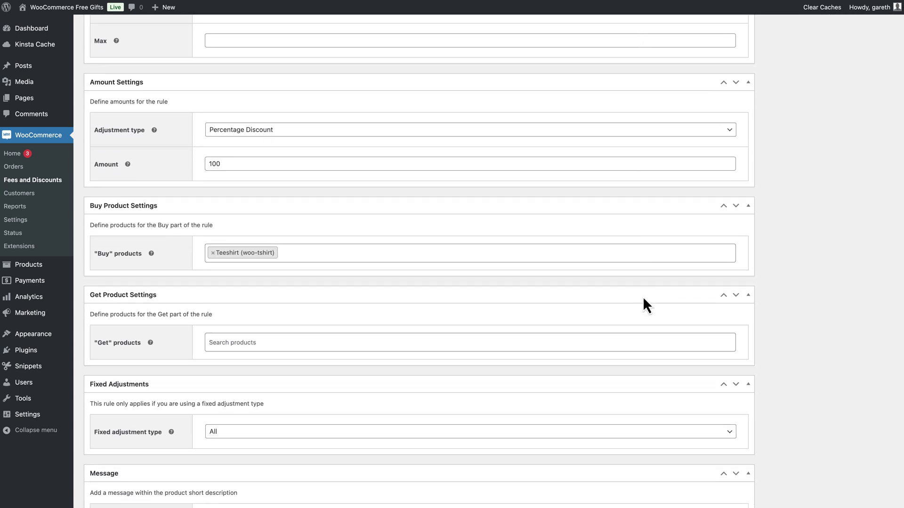
# - Set Beanie as the free gift product and review the rule's settings
pyautogui.click(232, 340)
pyautogui.write('bean')
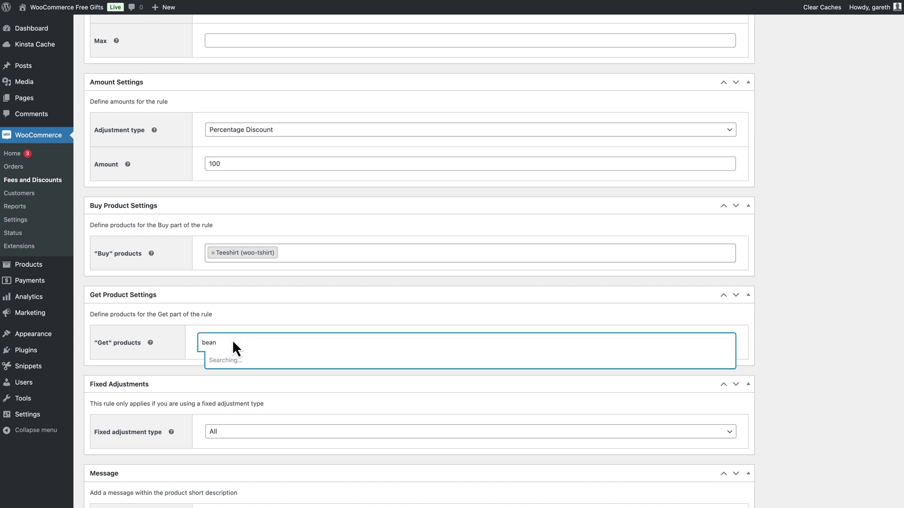
pyautogui.click(256, 358)
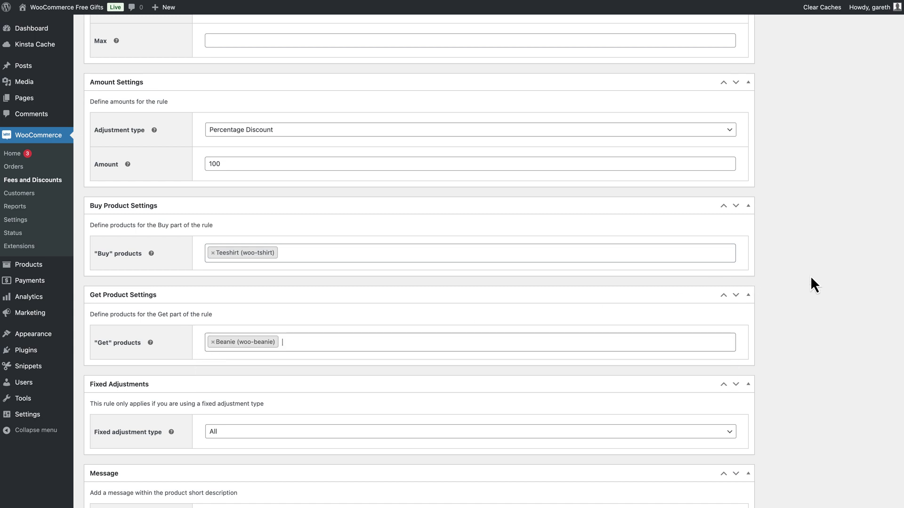
pyautogui.scroll(10, 809, 276)
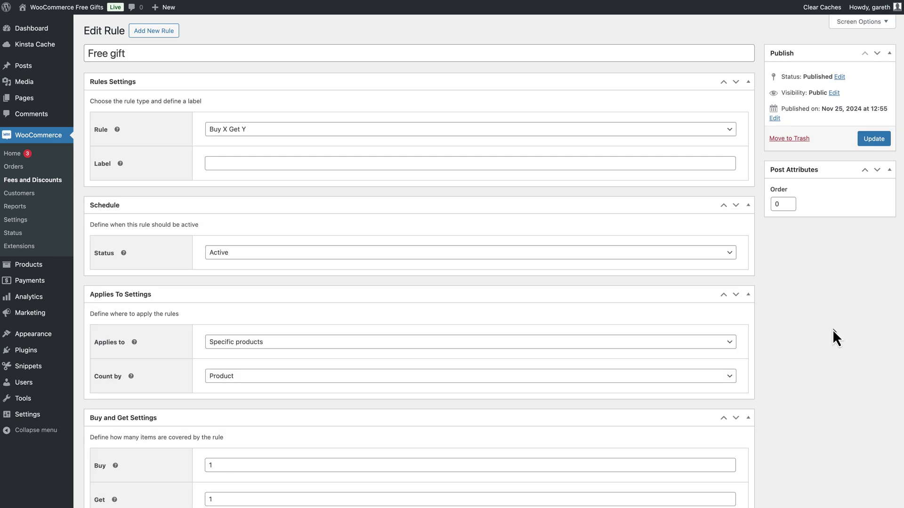
pyautogui.scroll(-5, 833, 329)
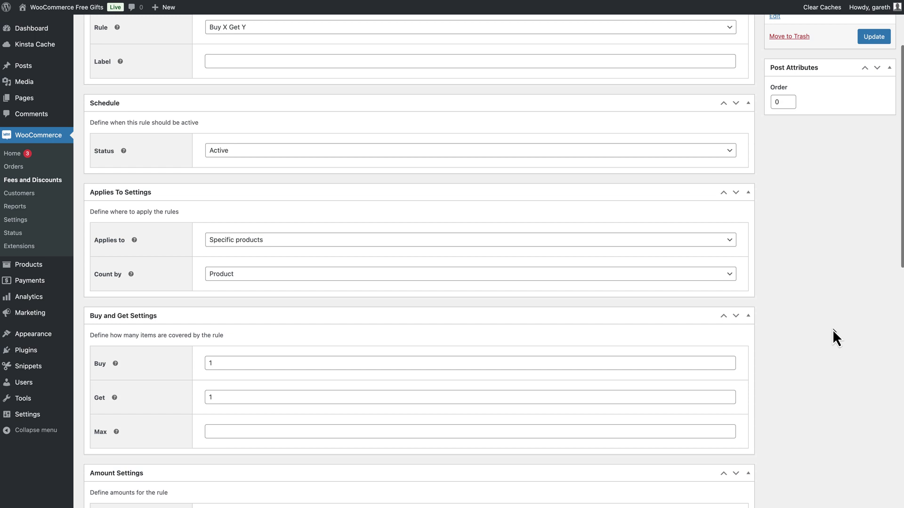
pyautogui.scroll(-2, 833, 330)
# - Apply the rule to specific categories: Hoodies as Buy category, Accessories as Get category
pyautogui.click(662, 157)
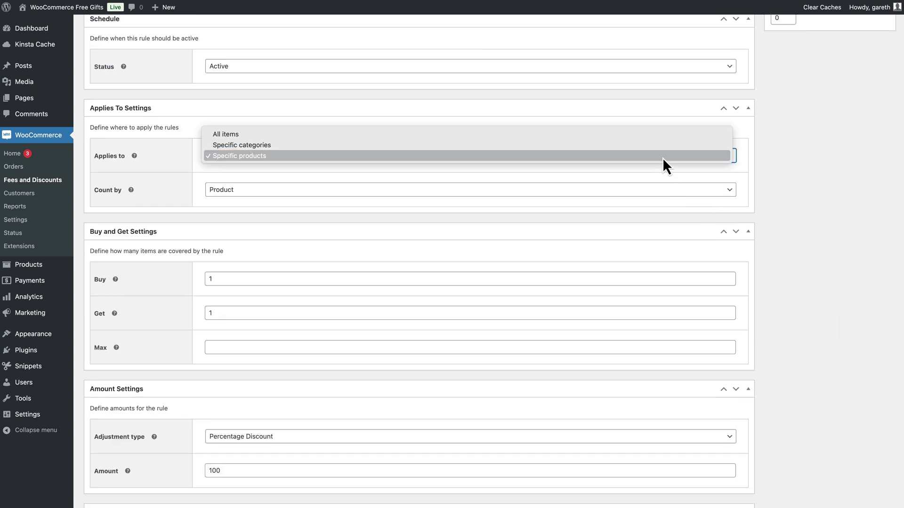
pyautogui.click(654, 148)
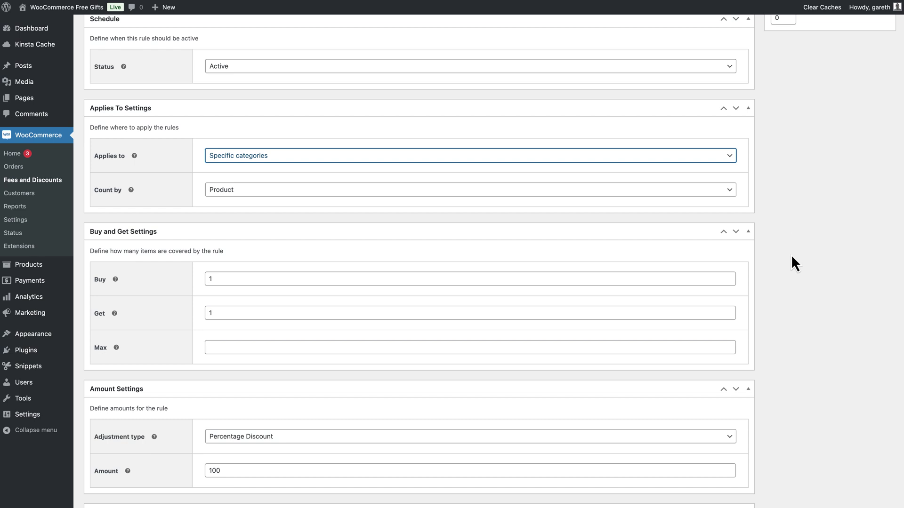
pyautogui.scroll(-7, 792, 257)
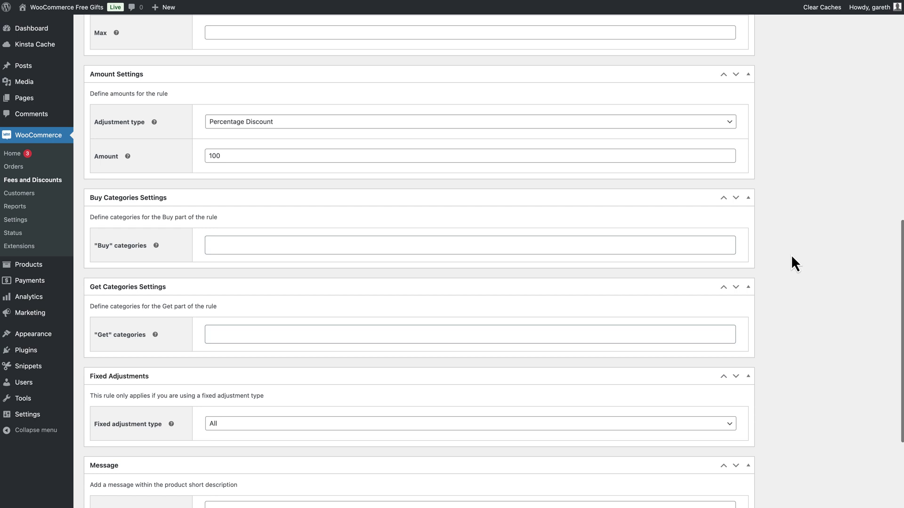
pyautogui.click(408, 245)
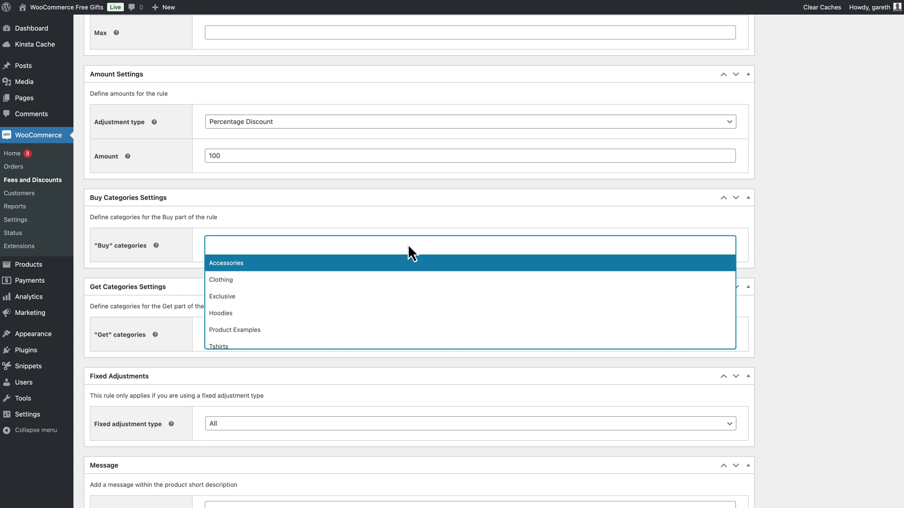
pyautogui.write('hoo')
pyautogui.click(254, 266)
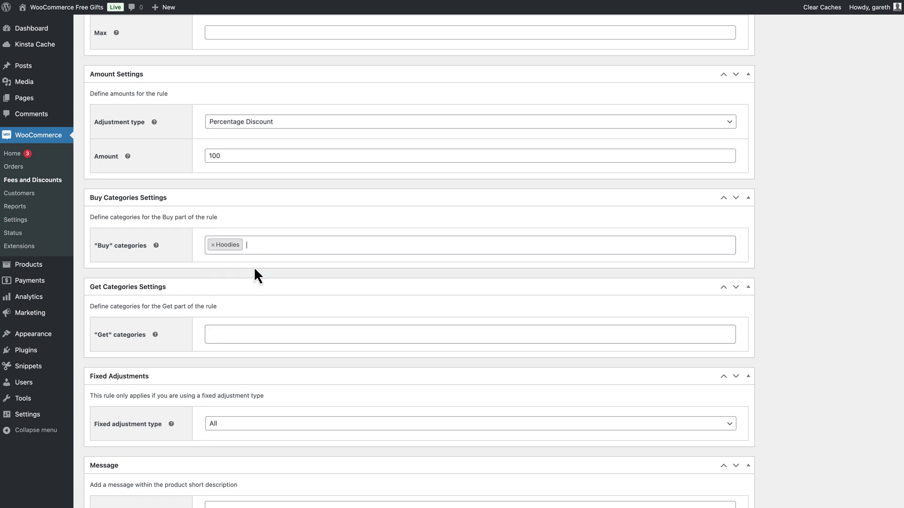
pyautogui.click(267, 335)
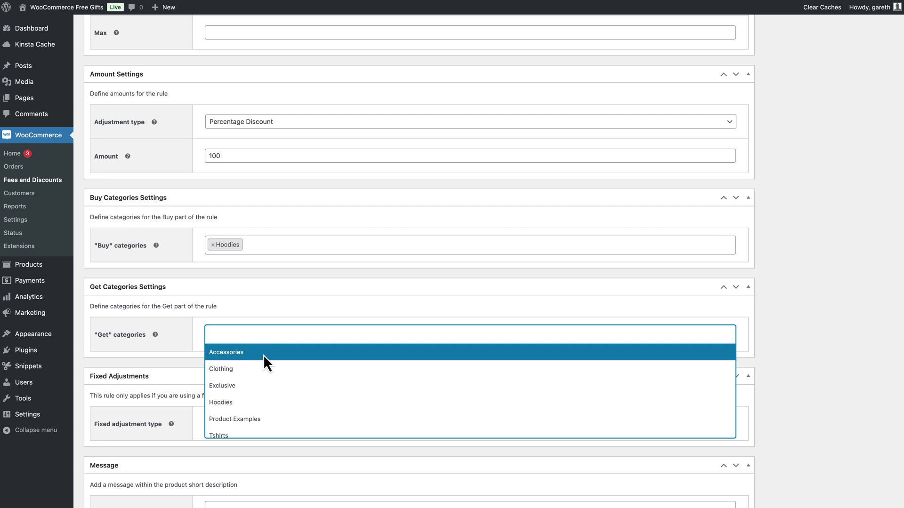
pyautogui.click(264, 357)
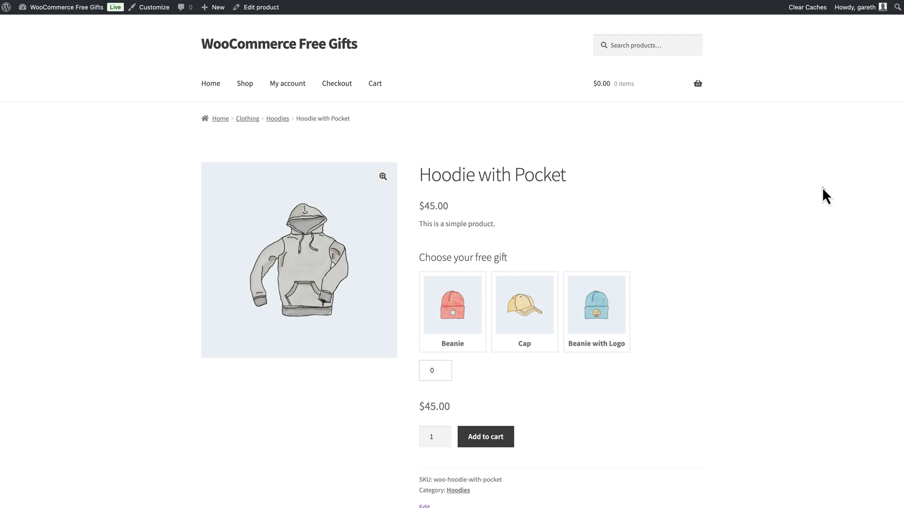
# - Pick Beanie with Logo as the hoodie's free gift, add it to the cart, and view the cart
pyautogui.click(462, 318)
pyautogui.click(518, 317)
pyautogui.click(591, 311)
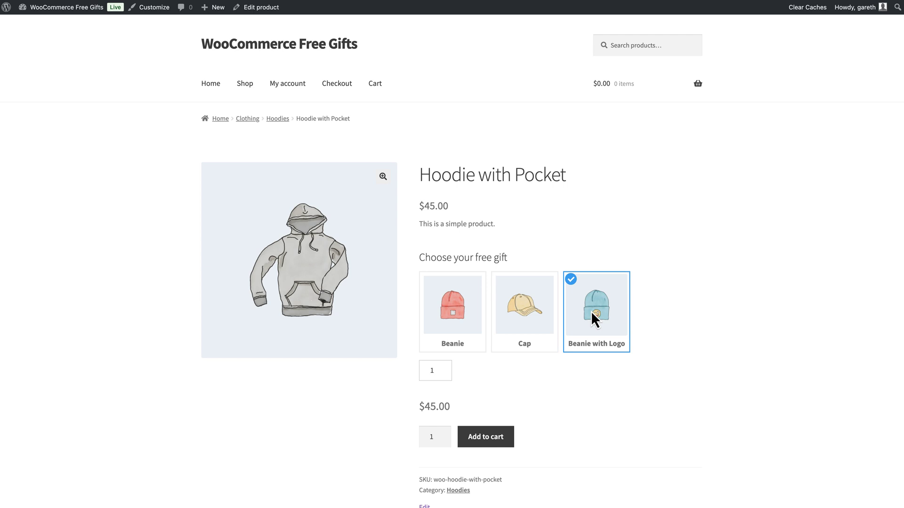
pyautogui.click(482, 438)
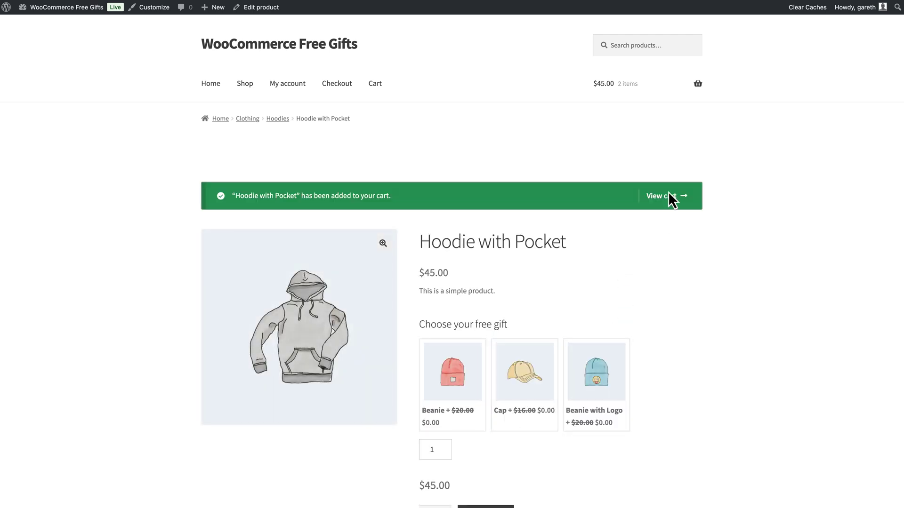
pyautogui.click(672, 198)
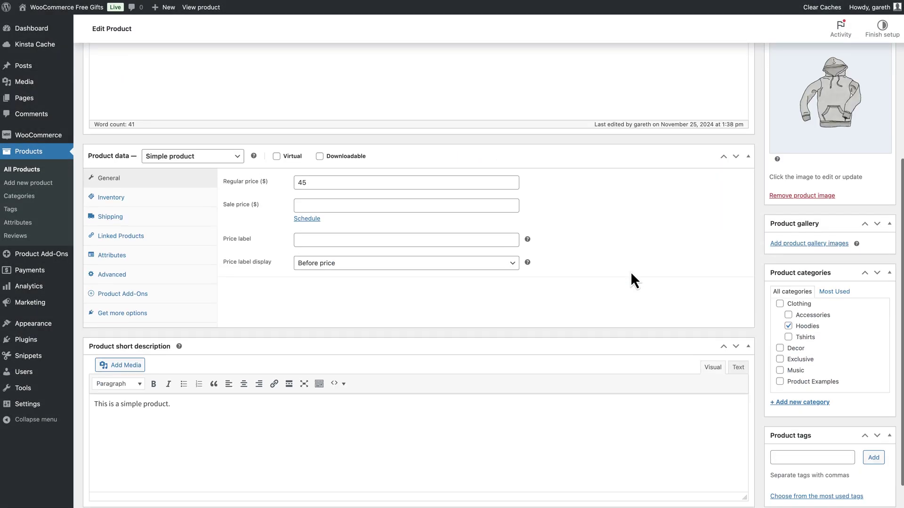
# - Inspect the hoodie's add-on group child products (Beanie, Cap, Beanie with Logo) without changes
pyautogui.click(162, 292)
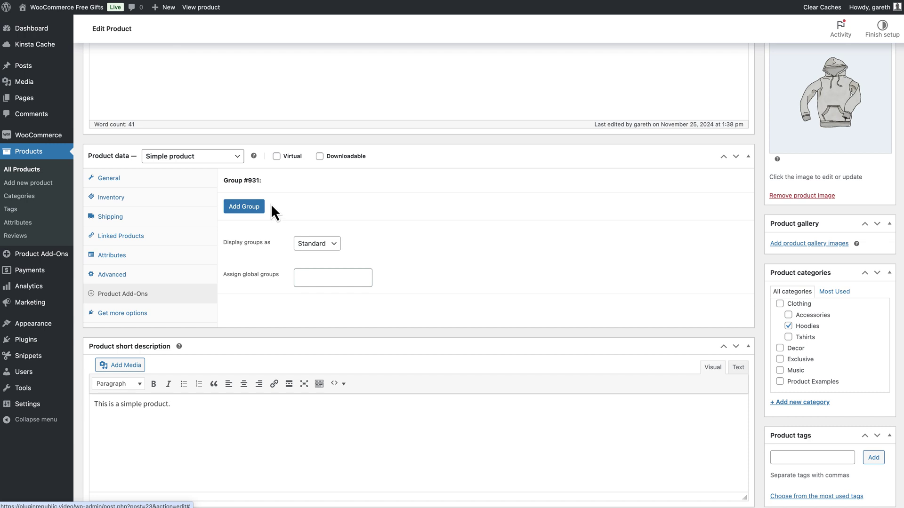
pyautogui.click(253, 182)
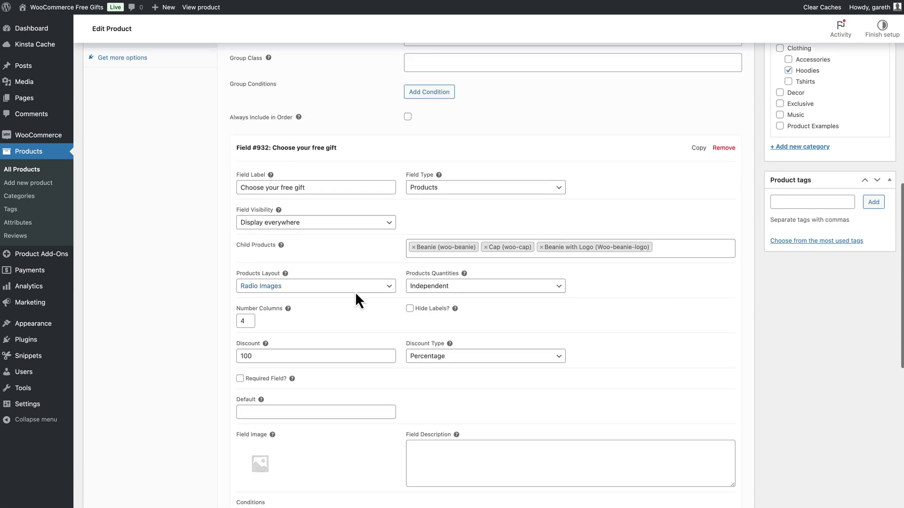
pyautogui.scroll(-2, 356, 295)
pyautogui.click(693, 196)
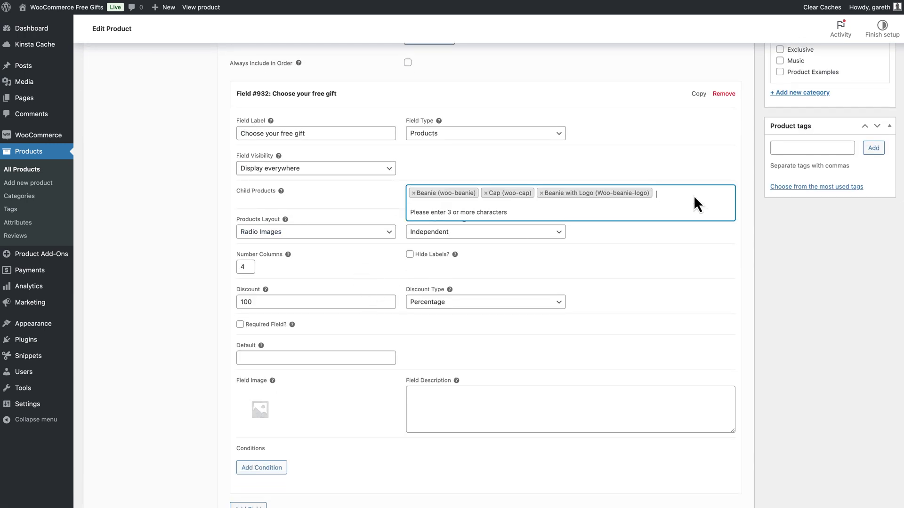
pyautogui.write('bean')
pyautogui.click(794, 286)
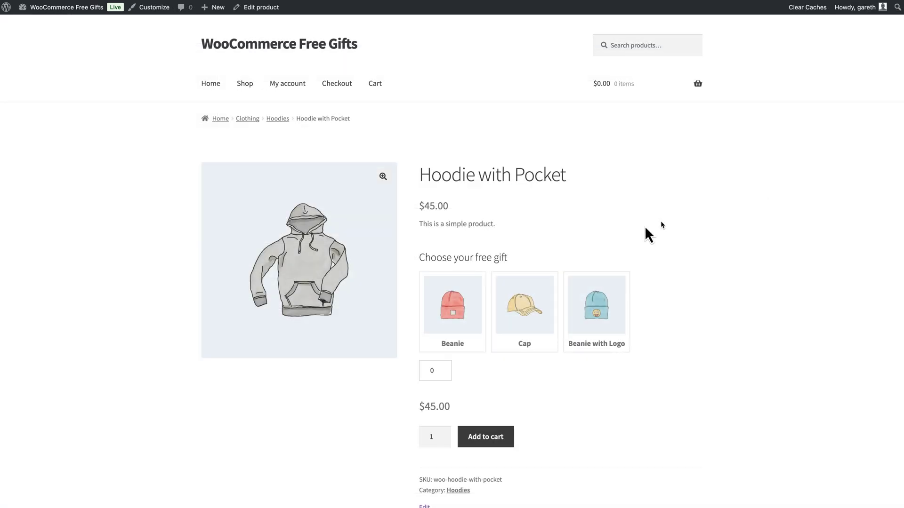
# - Try the Beanie, Cap and Beanie with Logo gift tiles, then add the free Cap from the popup
pyautogui.click(461, 318)
pyautogui.click(518, 317)
pyautogui.click(591, 312)
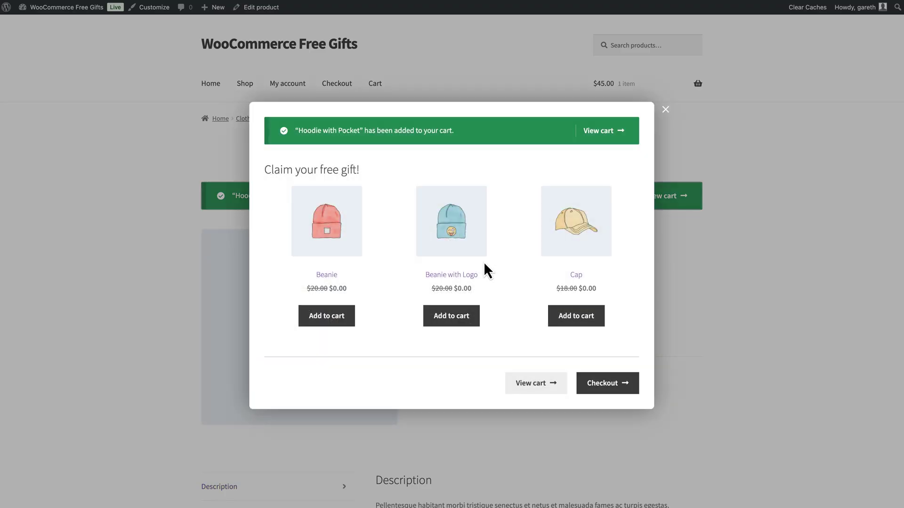
pyautogui.click(575, 314)
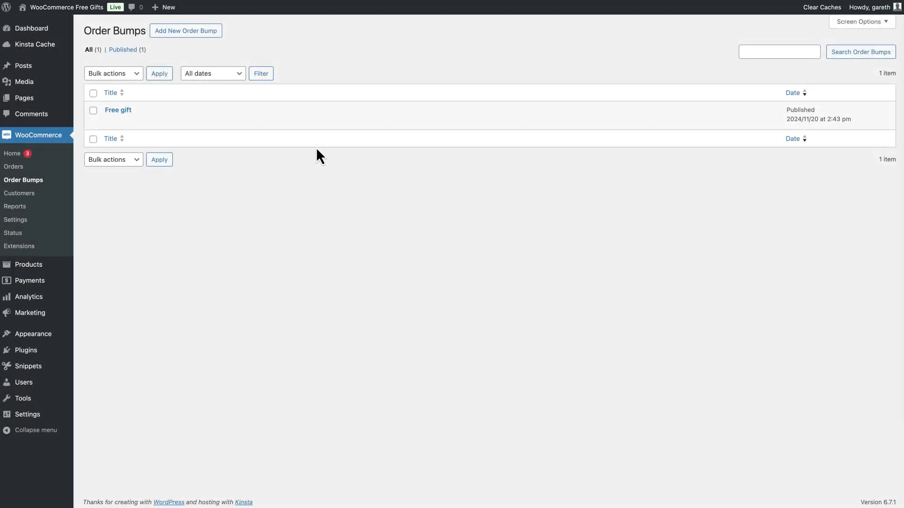
# - Open the Free gift order bump and check it applies to Hoodie with Pocket, then its heading
pyautogui.click(116, 112)
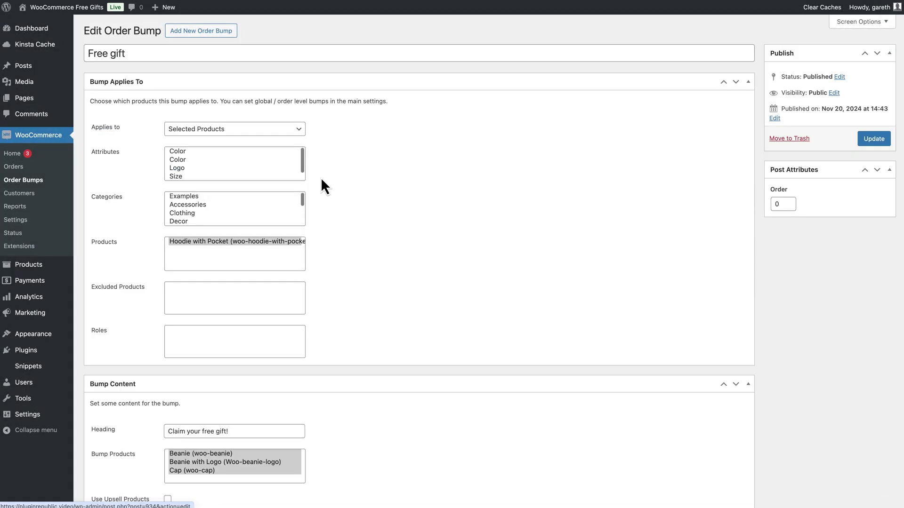
pyautogui.click(296, 129)
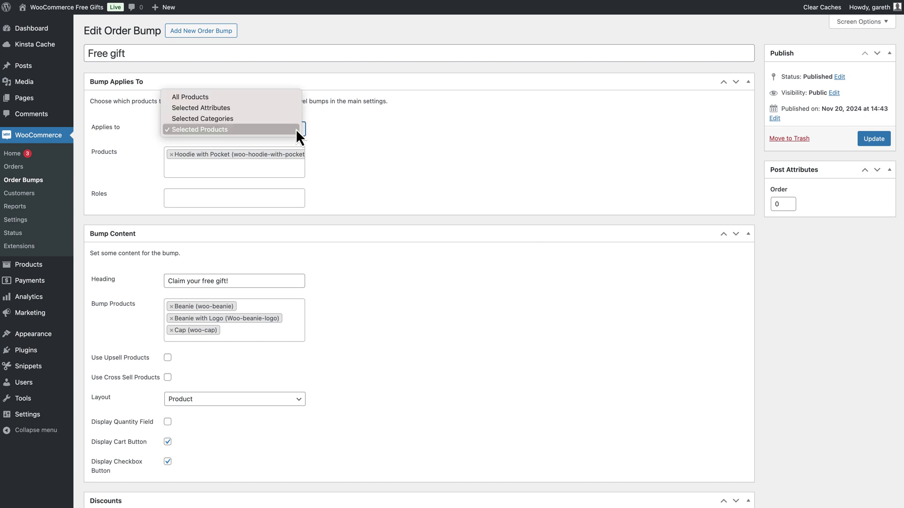
pyautogui.click(356, 142)
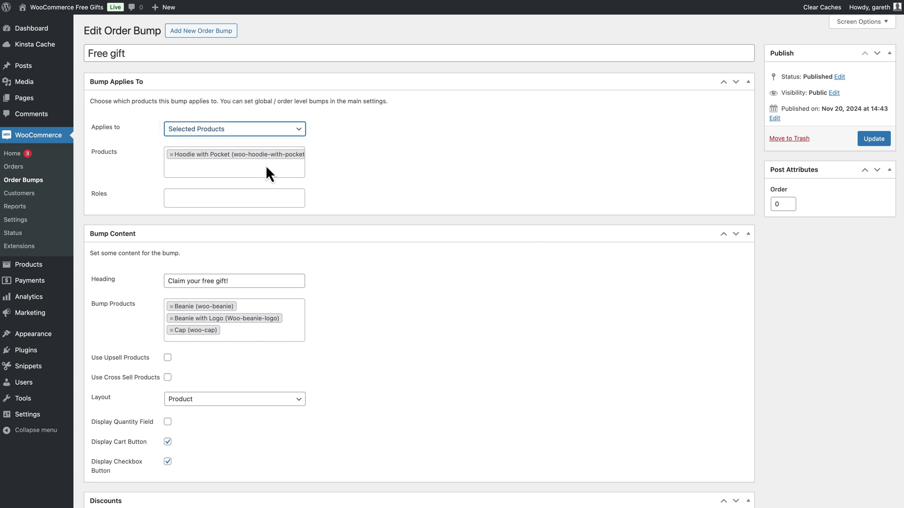
pyautogui.click(255, 281)
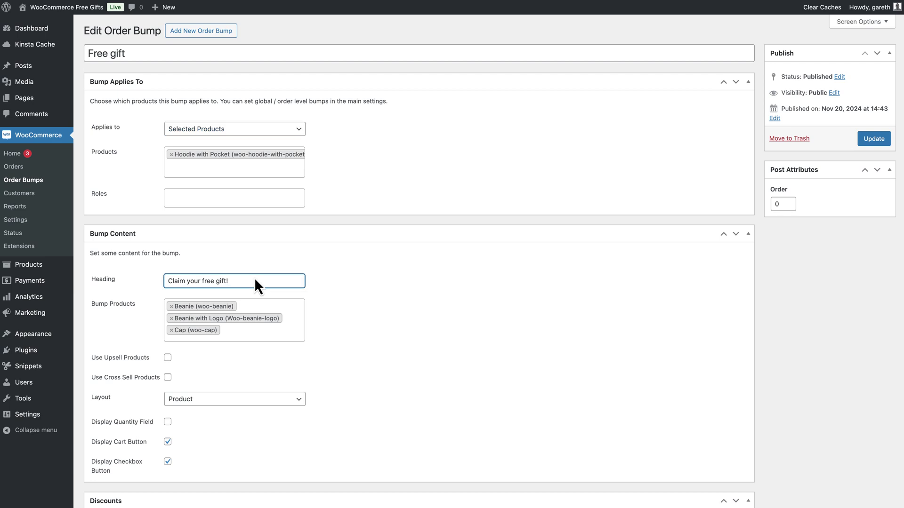
# - Review the three bump products and keep the discount type as Percentage at 100
pyautogui.click(266, 340)
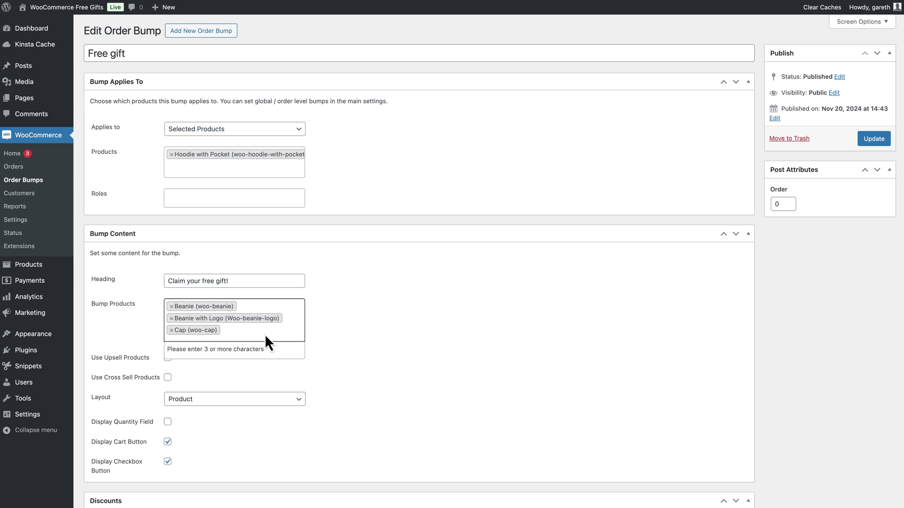
pyautogui.click(386, 334)
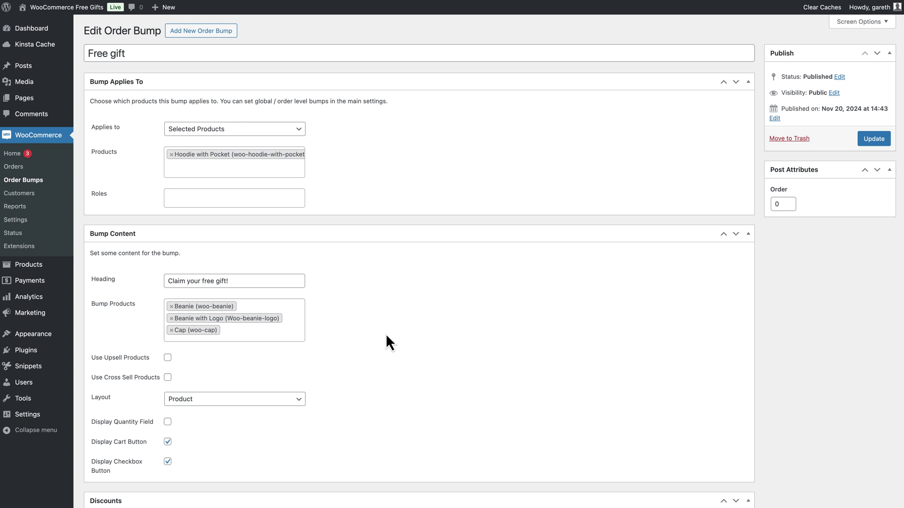
pyautogui.scroll(-1, 385, 342)
pyautogui.scroll(-5, 386, 336)
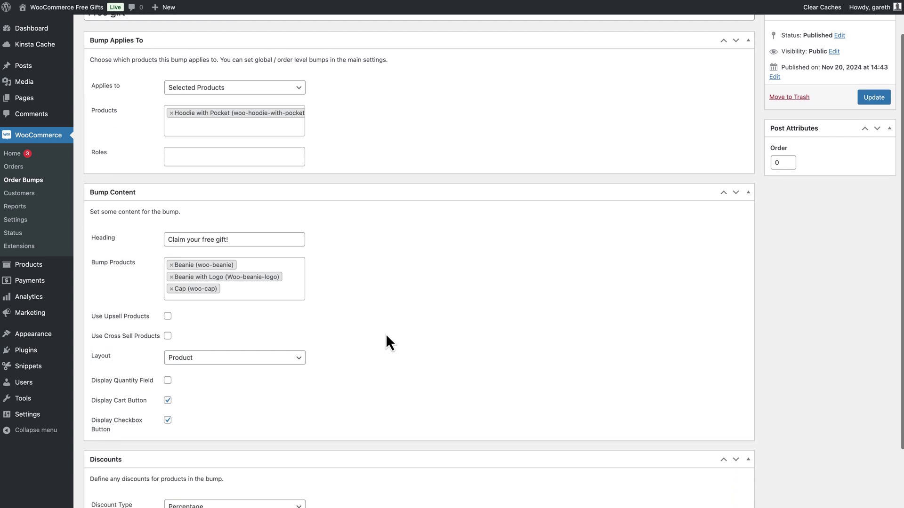
pyautogui.click(282, 435)
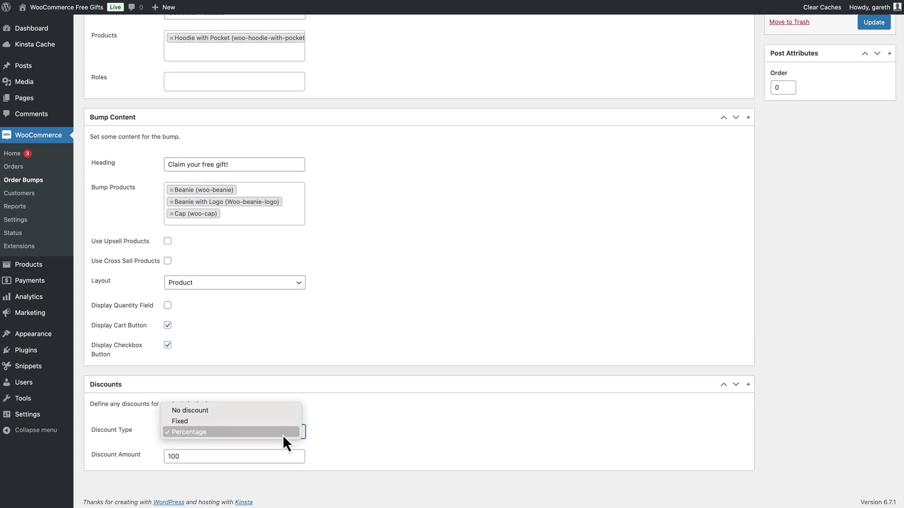
pyautogui.click(281, 456)
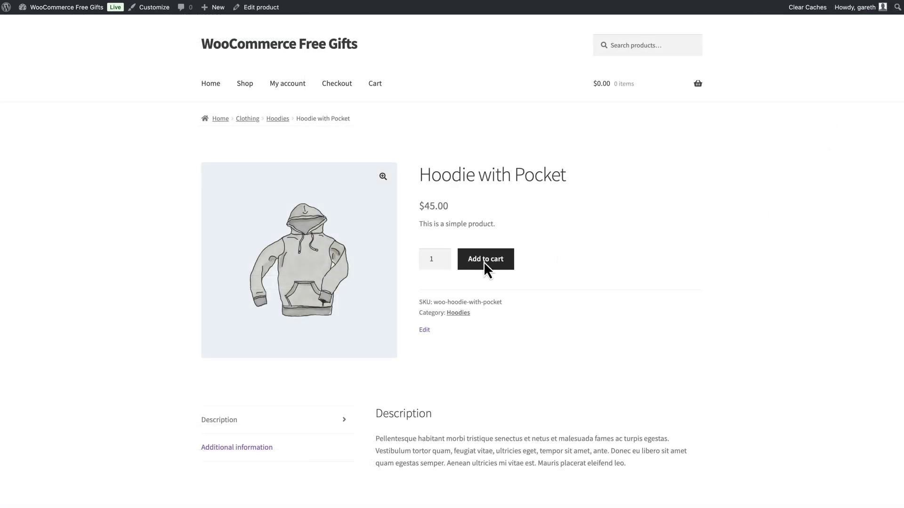
# - Add Hoodie with Pocket to the cart to bring up the 'Claim your free gift!' popup
pyautogui.click(484, 262)
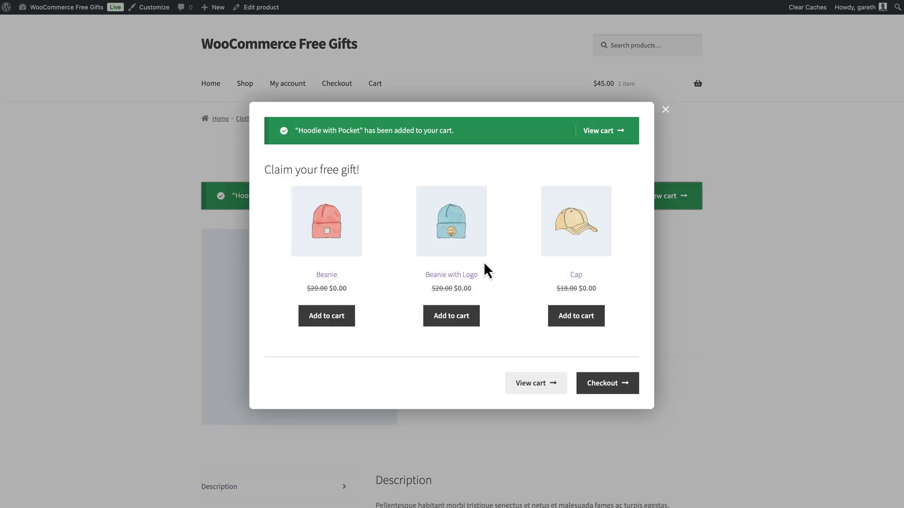